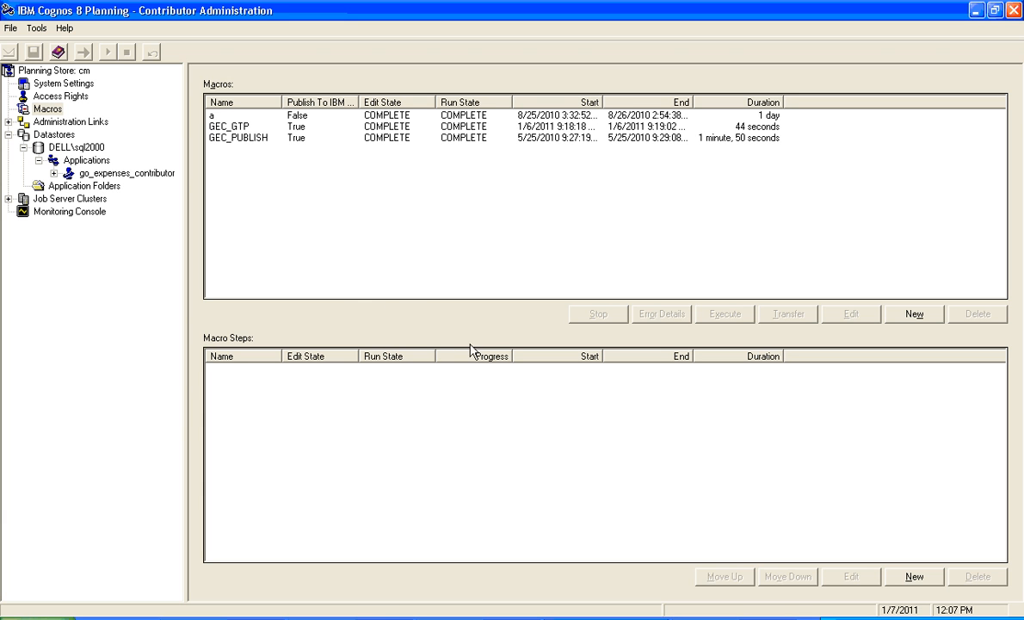
# Create a macro named GEC_SYNC_GTP with publishing to IBM Cognos Connection turned off
pyautogui.click(914, 315)
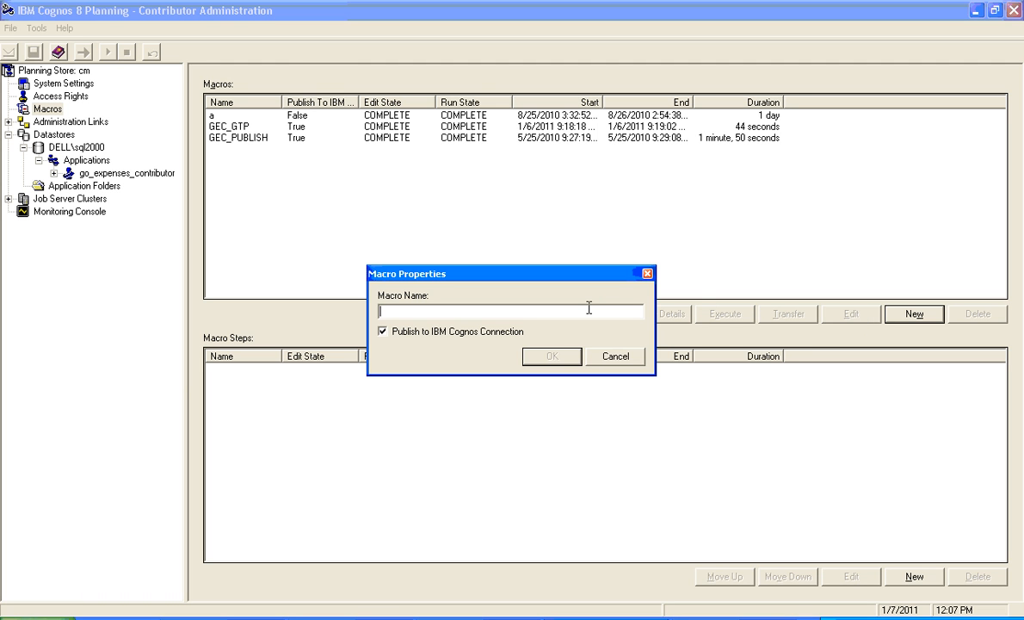
pyautogui.write('GEC_SYNC_GTP')
pyautogui.click(384, 332)
pyautogui.click(385, 333)
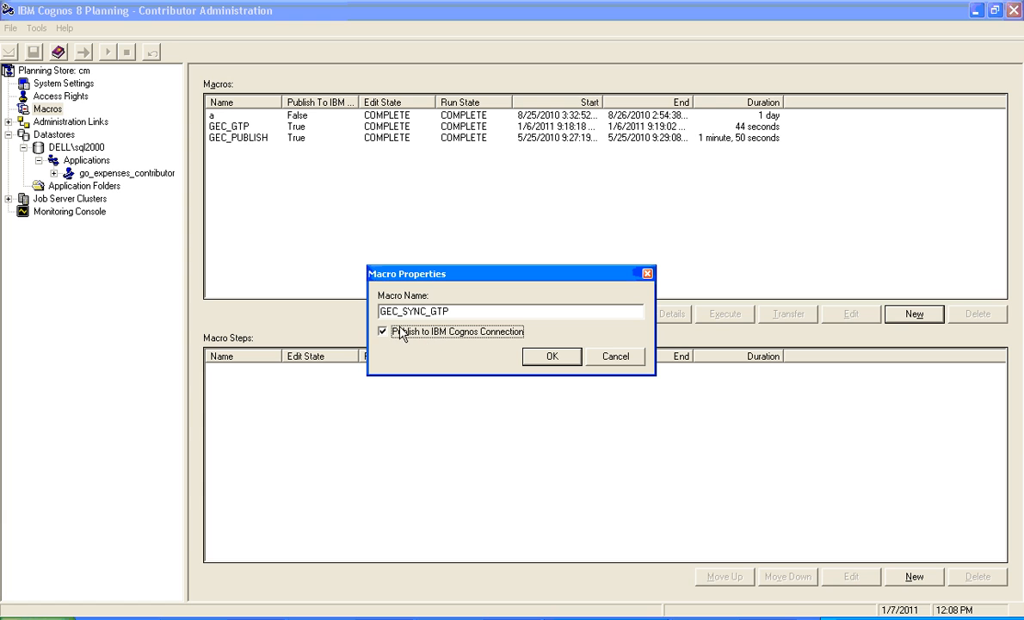
pyautogui.click(380, 331)
pyautogui.click(553, 356)
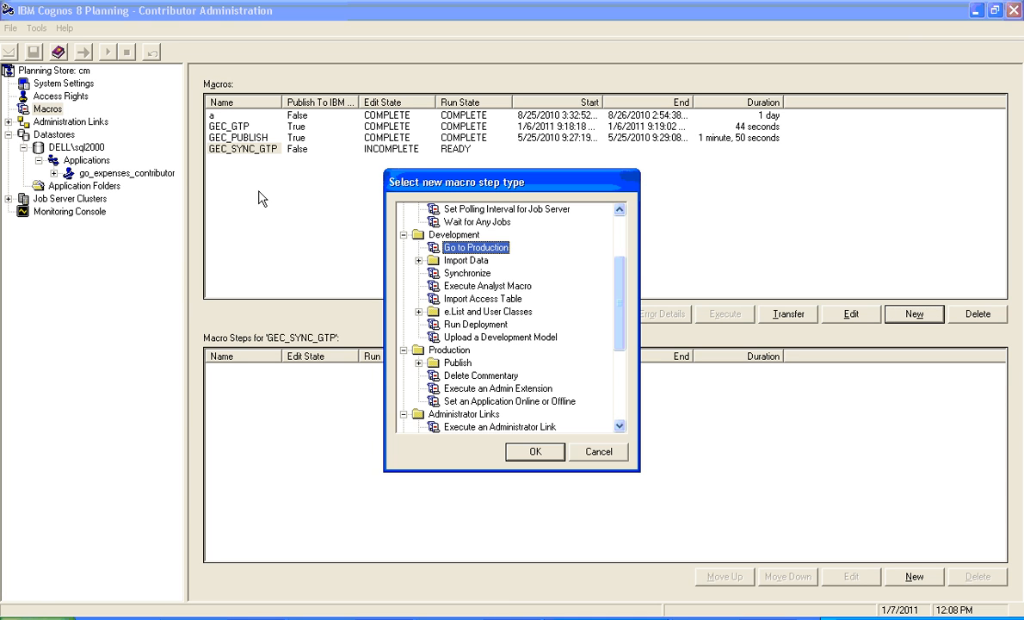
# Choose Synchronize from the Development group as the type of the macro's first step
pyautogui.click(432, 220)
pyautogui.scroll(3, 519, 254)
pyautogui.scroll(-4, 520, 252)
pyautogui.scroll(4, 482, 249)
pyautogui.click(479, 248)
pyautogui.click(460, 260)
pyautogui.click(467, 273)
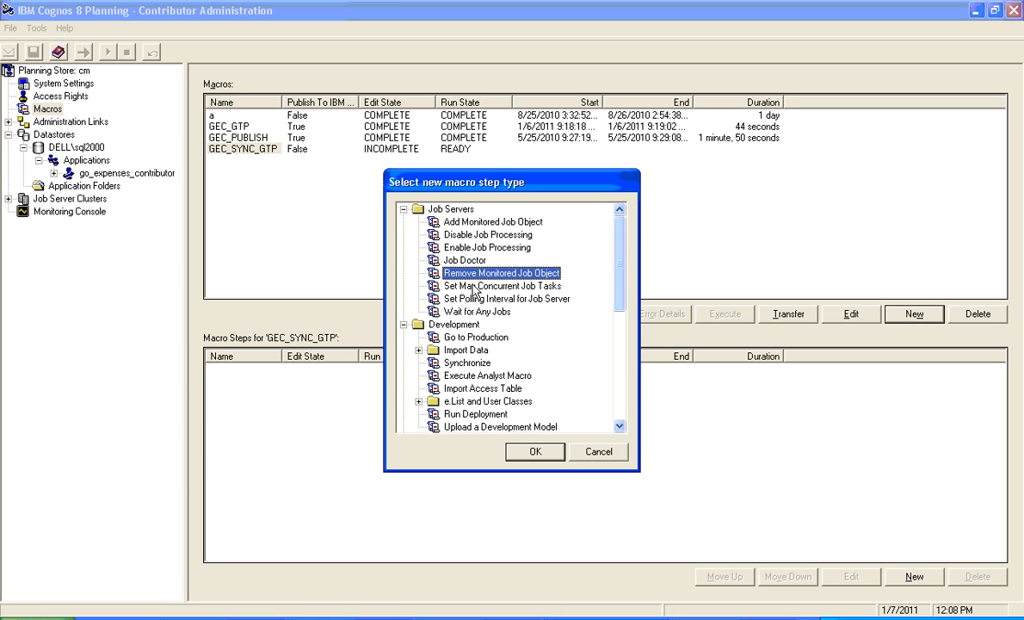
pyautogui.click(475, 337)
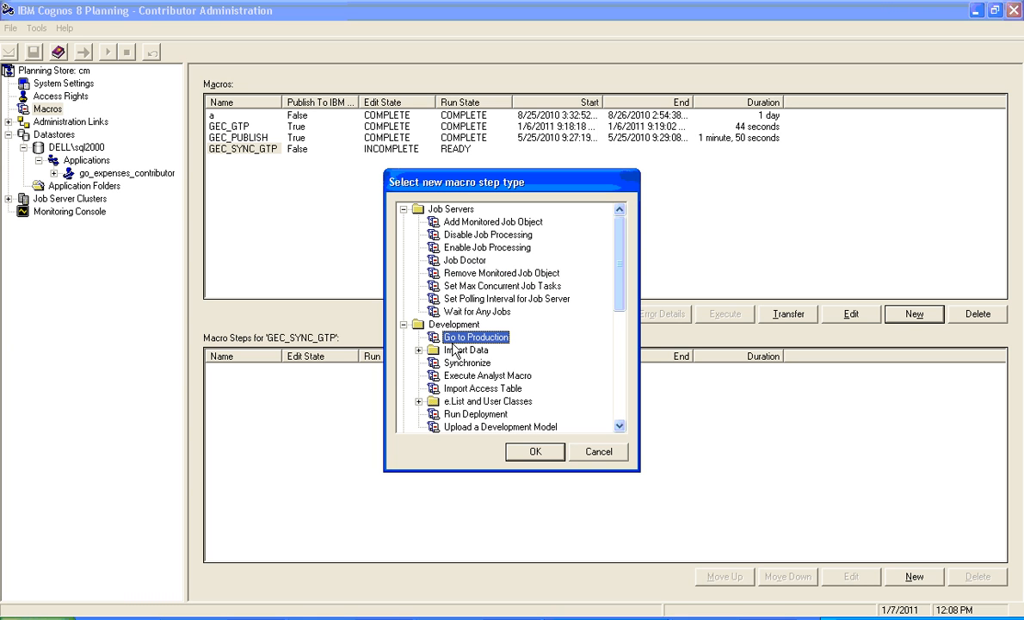
pyautogui.click(465, 364)
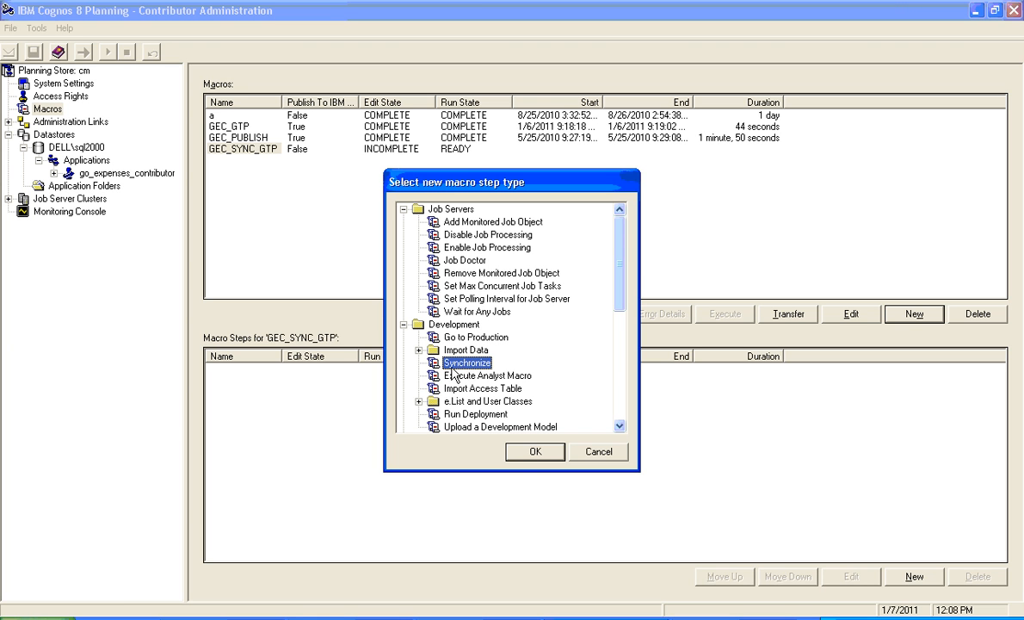
pyautogui.click(533, 456)
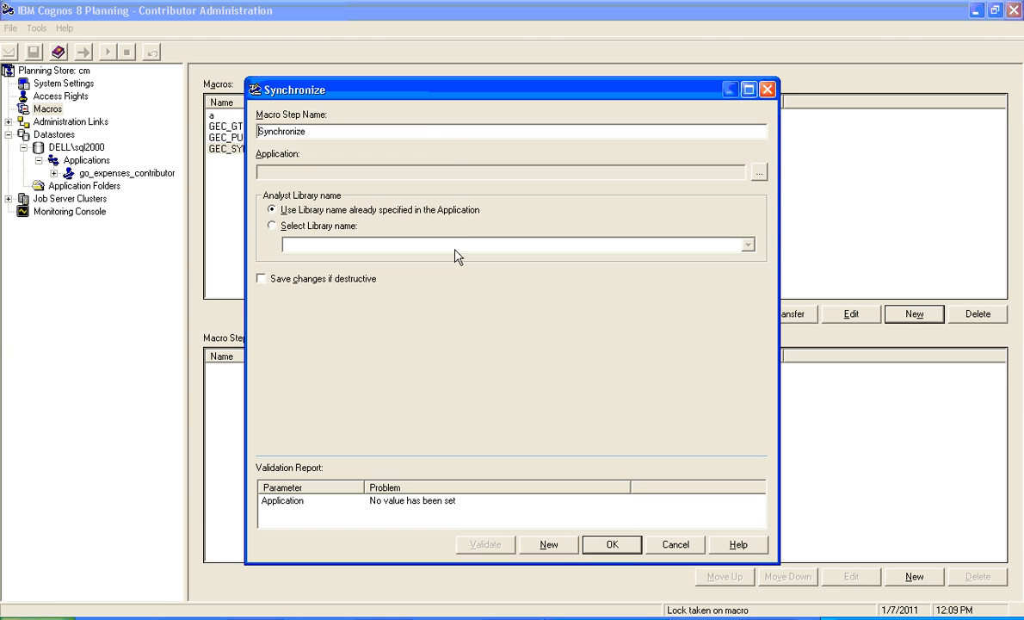
# Assign the go_expenses_contributor application to the Synchronize step, keeping the step name Synchronize
pyautogui.doubleClick(324, 131)
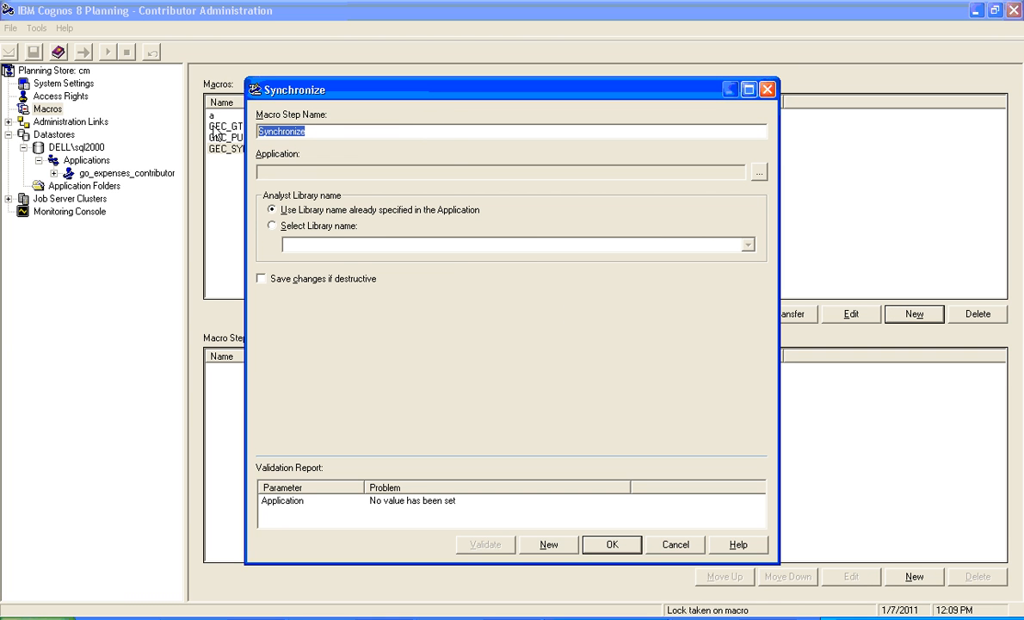
pyautogui.click(324, 131)
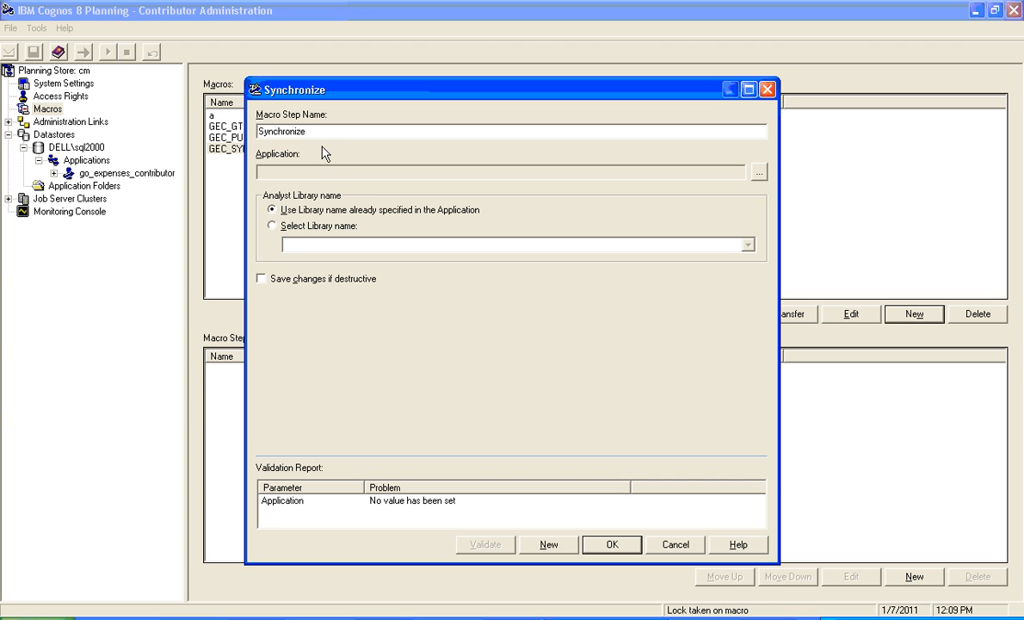
pyautogui.doubleClick(323, 131)
pyautogui.click(323, 131)
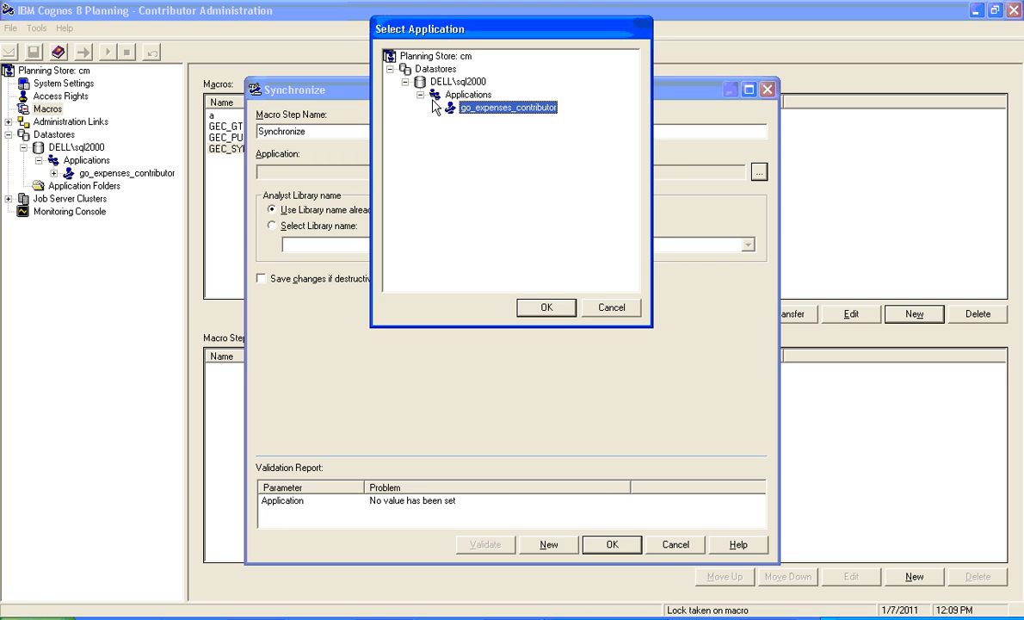
pyautogui.moveTo(462, 29); pyautogui.dragTo(468, 160)
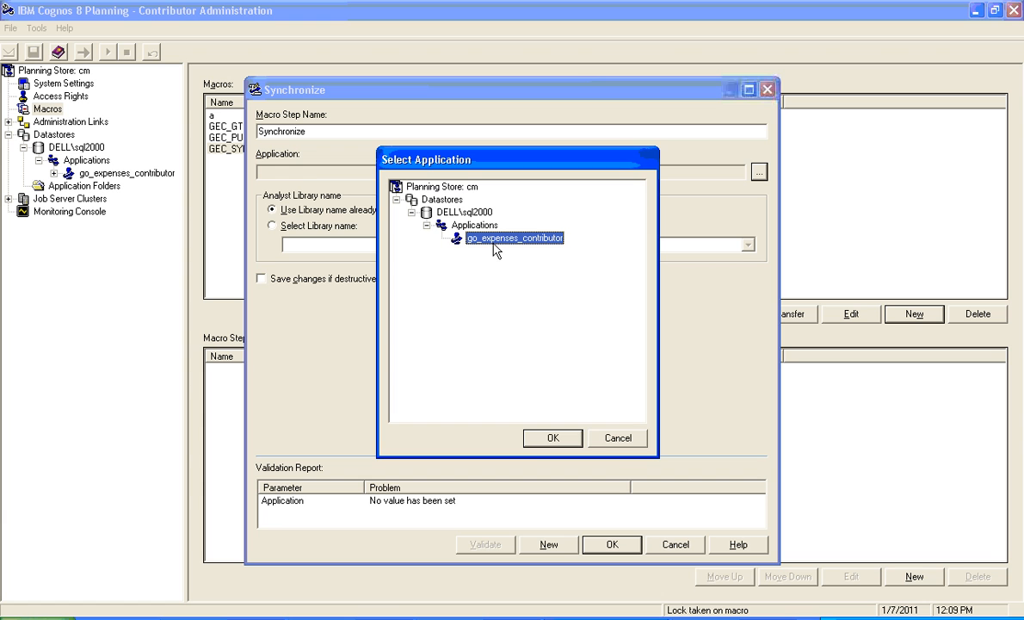
pyautogui.click(552, 437)
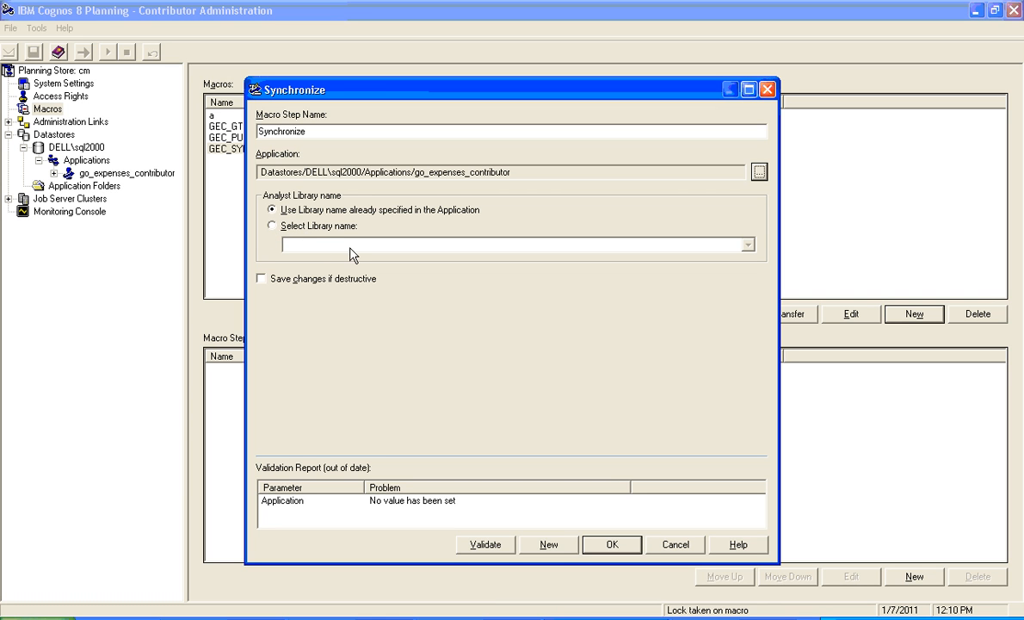
# Use the library name already specified in the application with saving of destructive changes enabled, and validate the Synchronize step
pyautogui.click(291, 212)
pyautogui.click(293, 284)
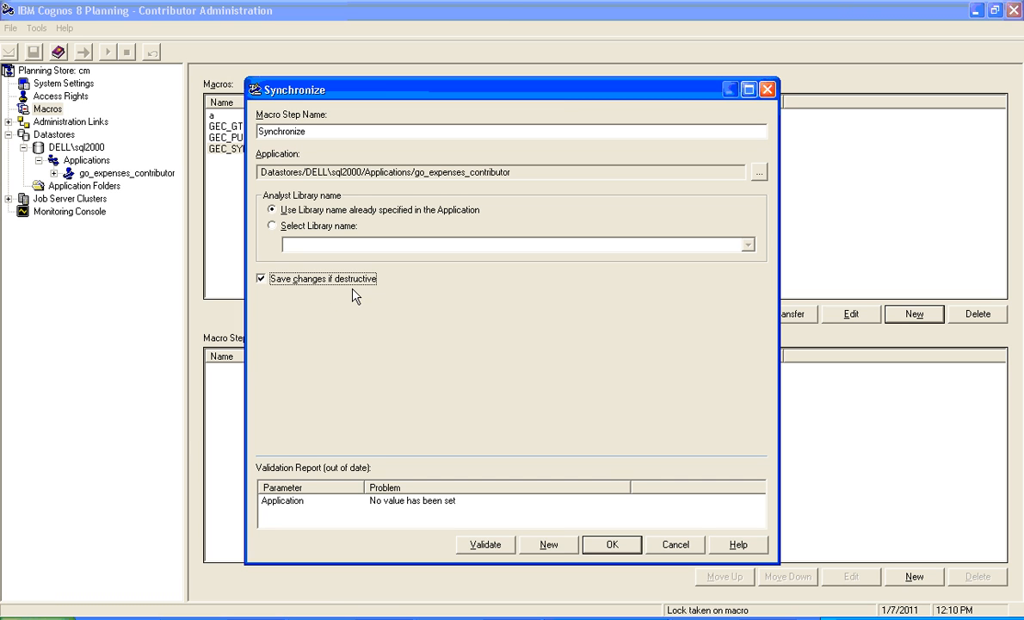
pyautogui.click(286, 283)
pyautogui.click(478, 544)
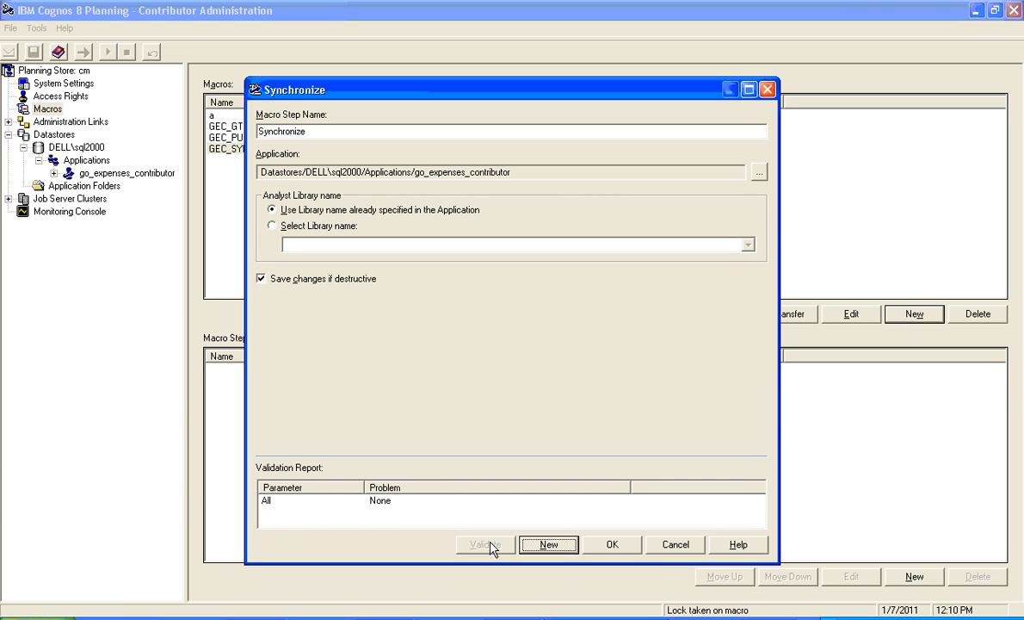
# Save the Synchronize step and begin another new step in the same macro
pyautogui.click(548, 545)
pyautogui.click(548, 546)
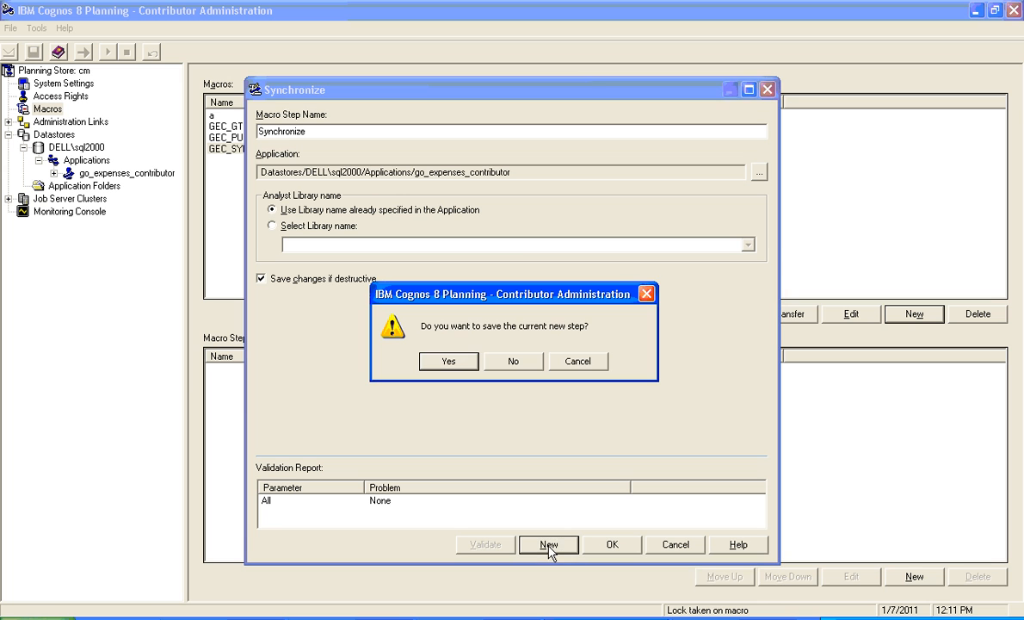
pyautogui.click(449, 361)
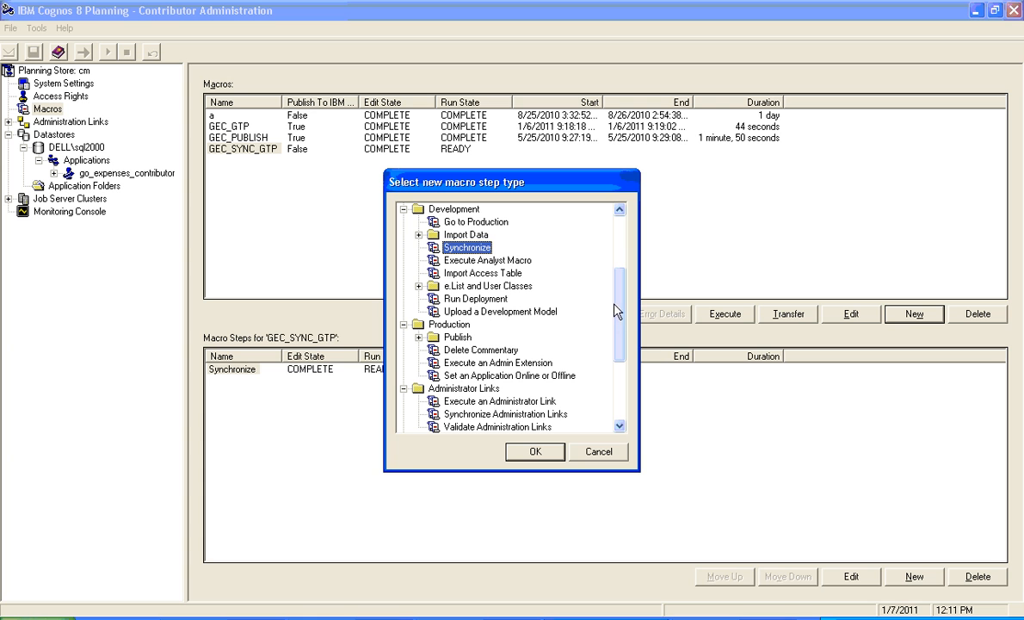
# Choose Execute Macro from the Macros group as the type of the second step
pyautogui.click(460, 223)
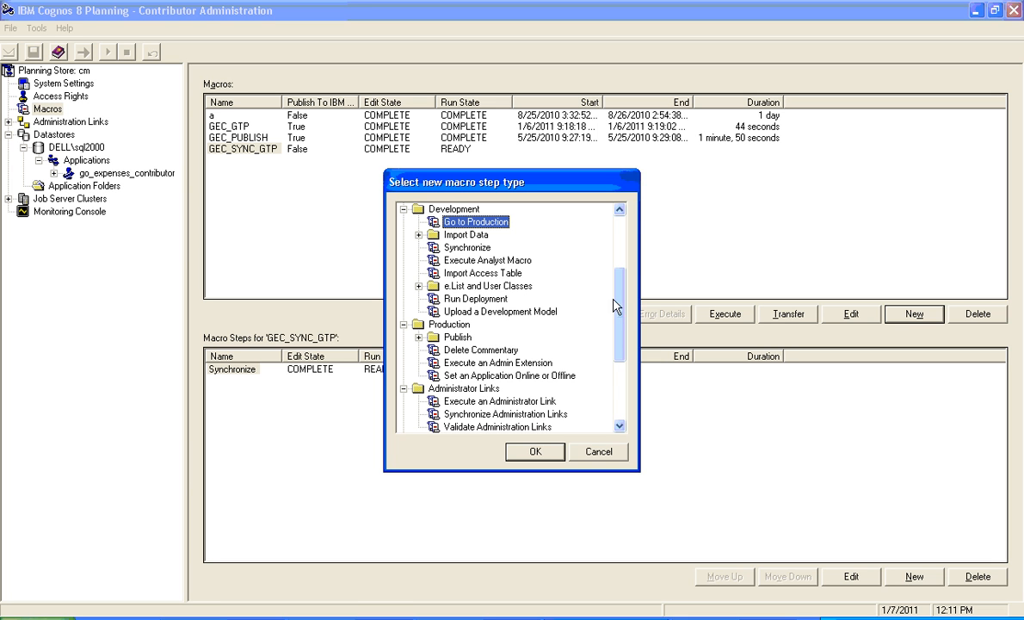
pyautogui.moveTo(625, 321); pyautogui.dragTo(623, 387)
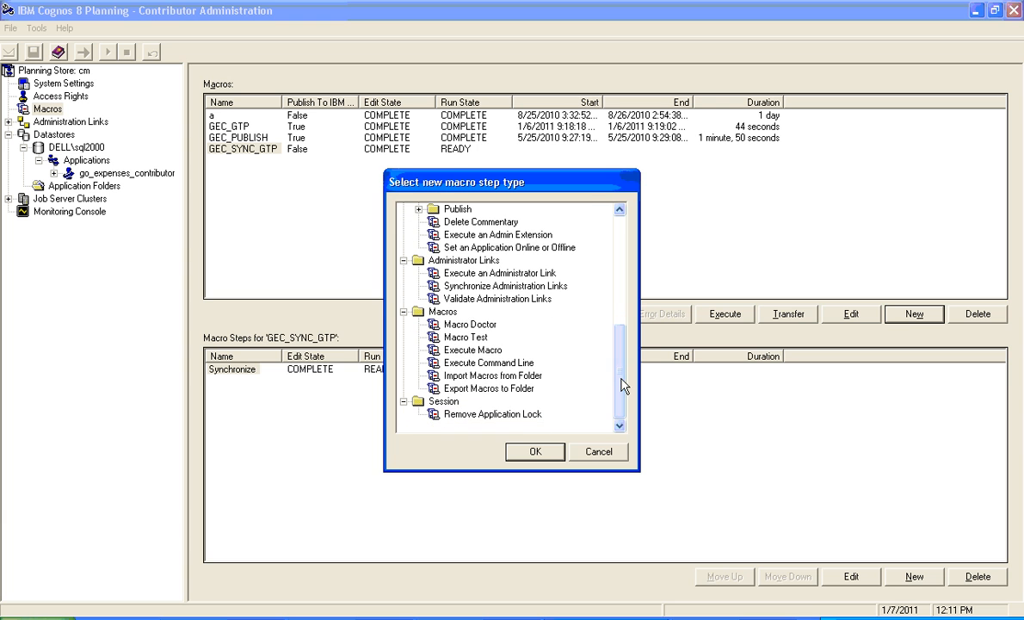
pyautogui.click(472, 351)
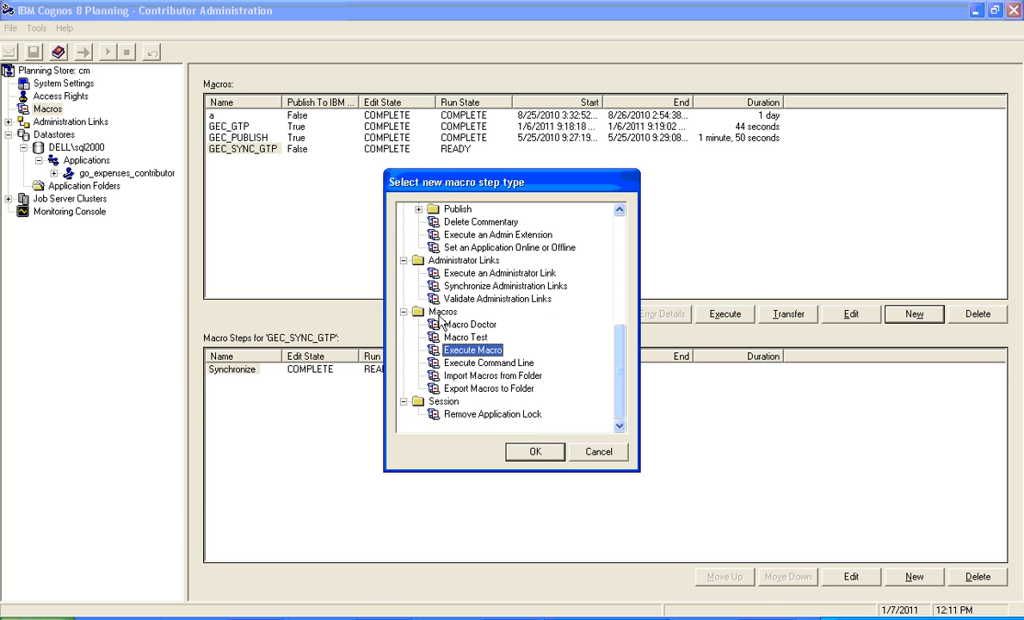
pyautogui.click(447, 311)
pyautogui.click(469, 351)
pyautogui.click(533, 451)
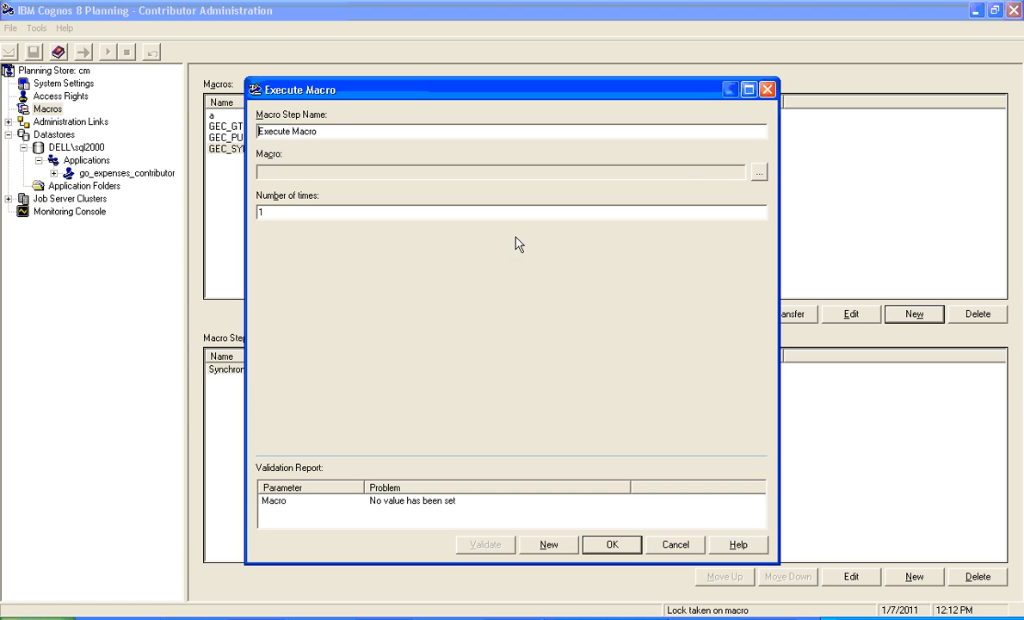
# Set GEC_GTP as the macro run by the Execute Macro step, and validate and save the step
pyautogui.click(759, 172)
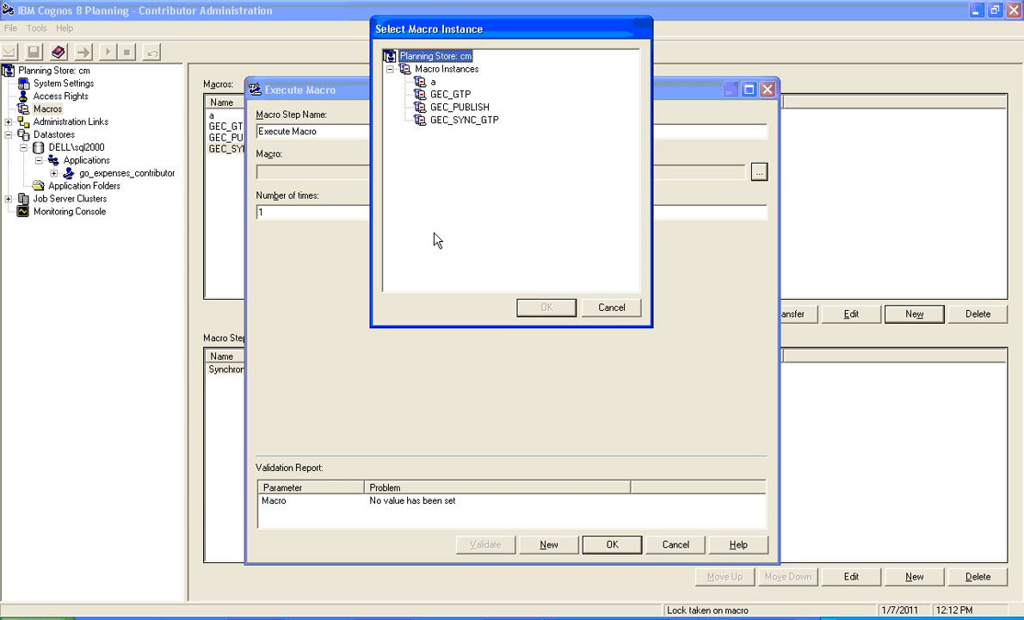
pyautogui.click(425, 93)
pyautogui.click(544, 310)
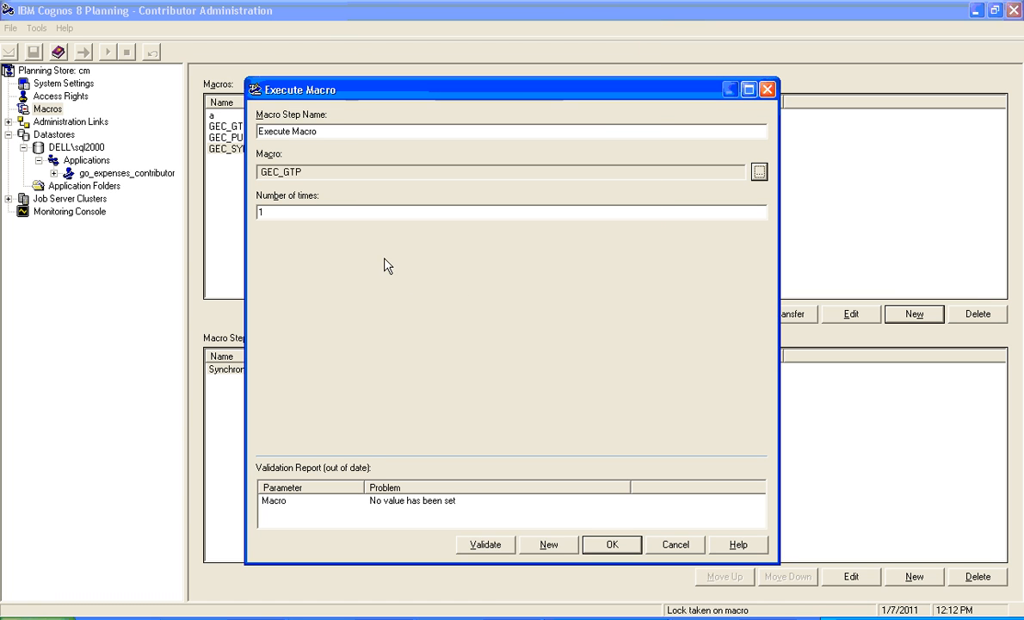
pyautogui.click(480, 543)
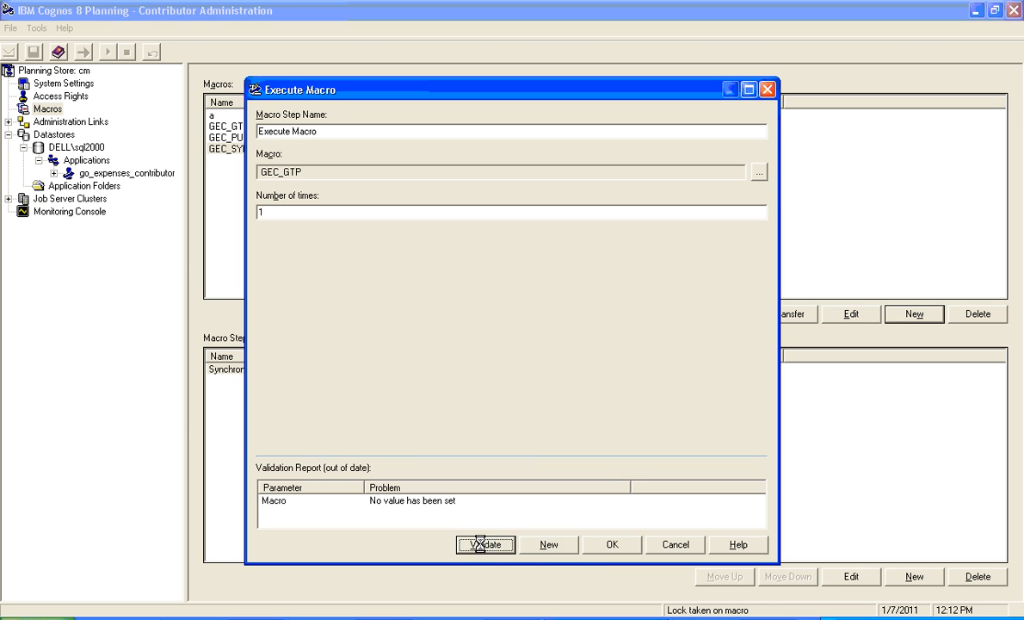
pyautogui.click(612, 544)
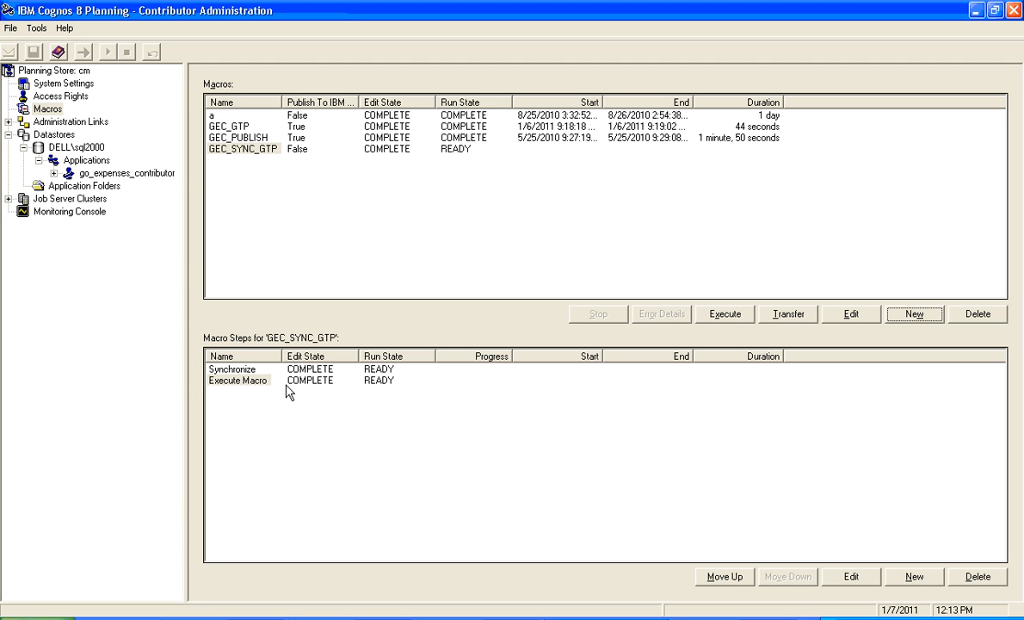
# View the steps of the GEC_GTP macro and return to the GEC_SYNC_GTP macro
pyautogui.click(229, 127)
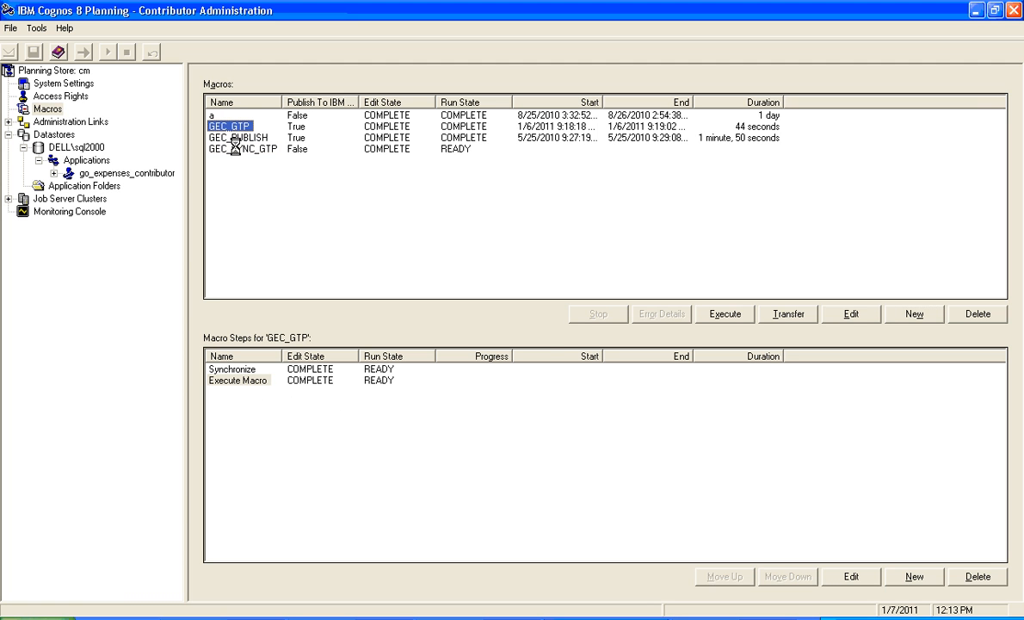
pyautogui.click(231, 148)
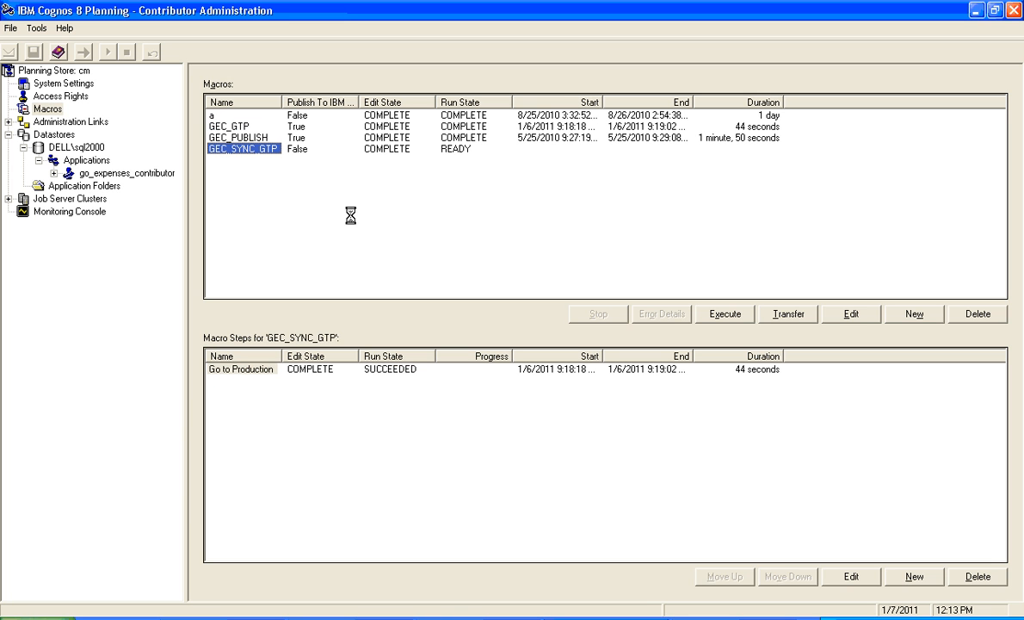